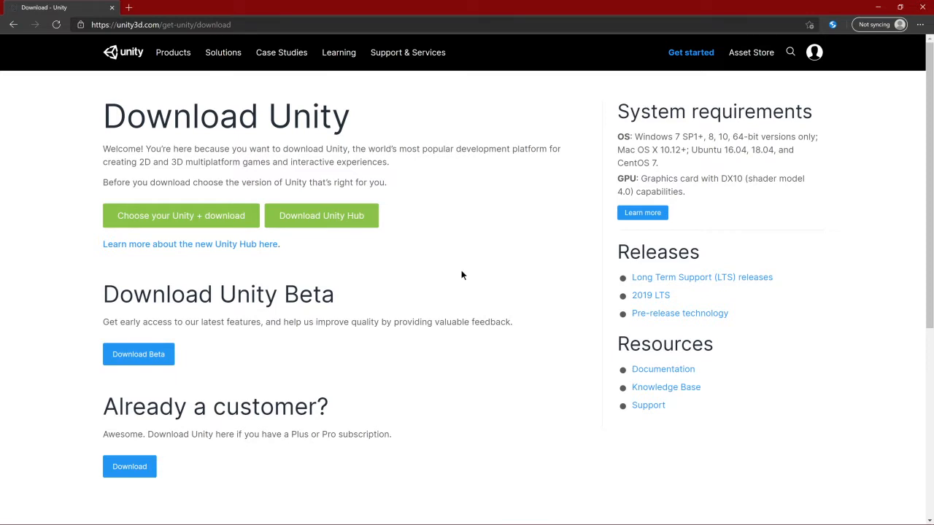
left_click(255, 27)
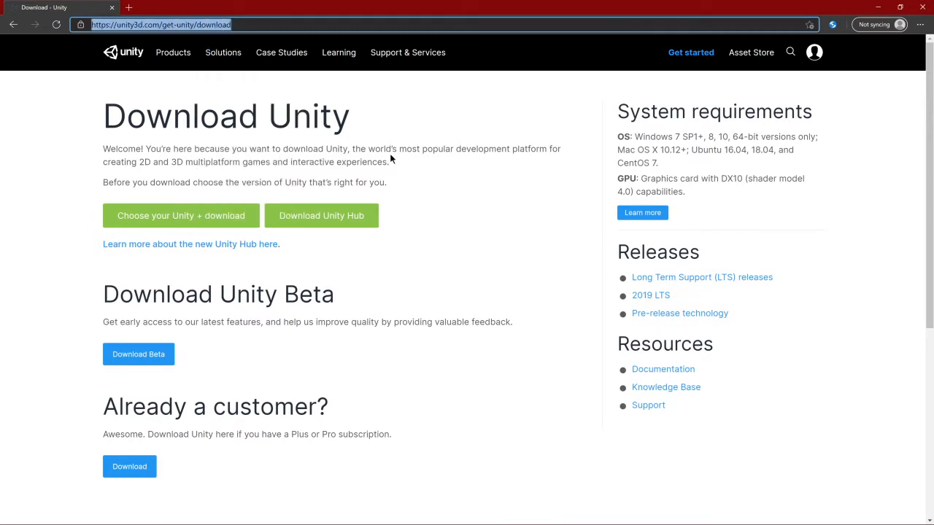
left_click(243, 25)
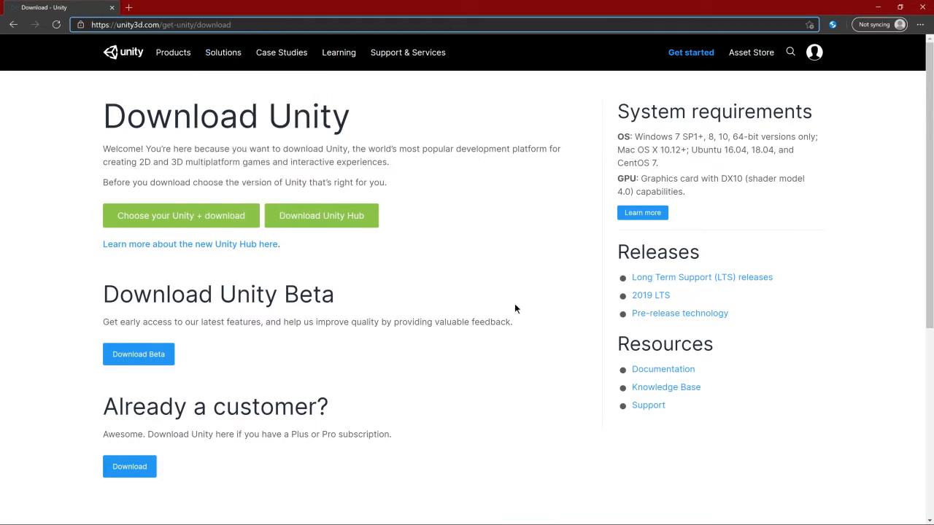
left_click(453, 194)
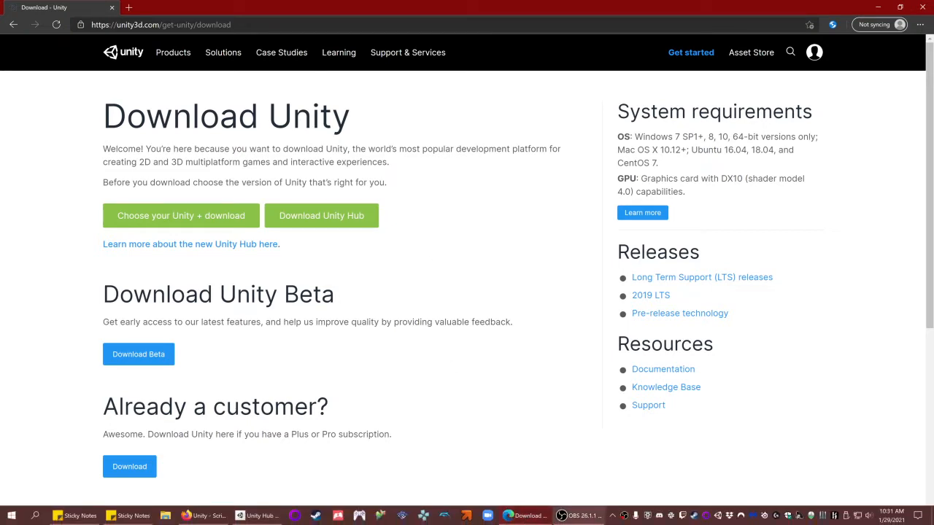
Step: Switch to Unity Hub, move its window over the download page, and look through the project list
mouse_move(600, 520)
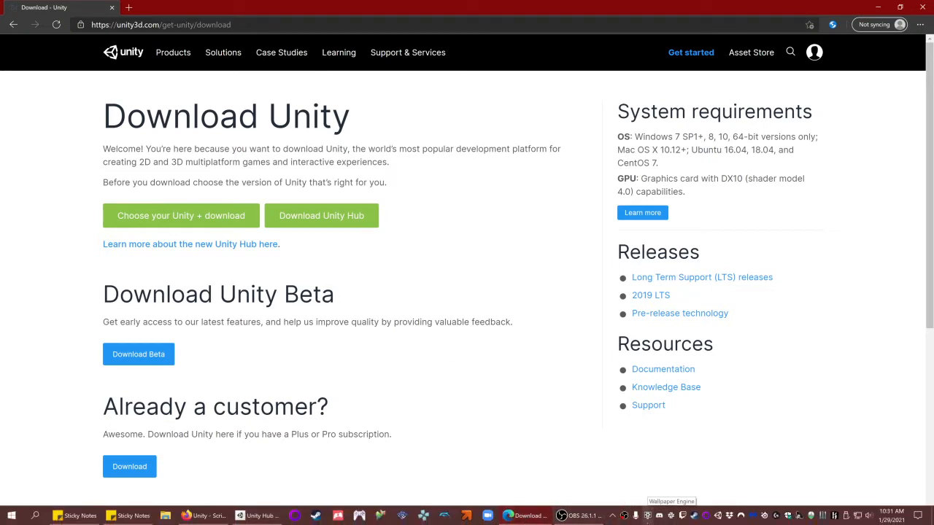
left_click(252, 523)
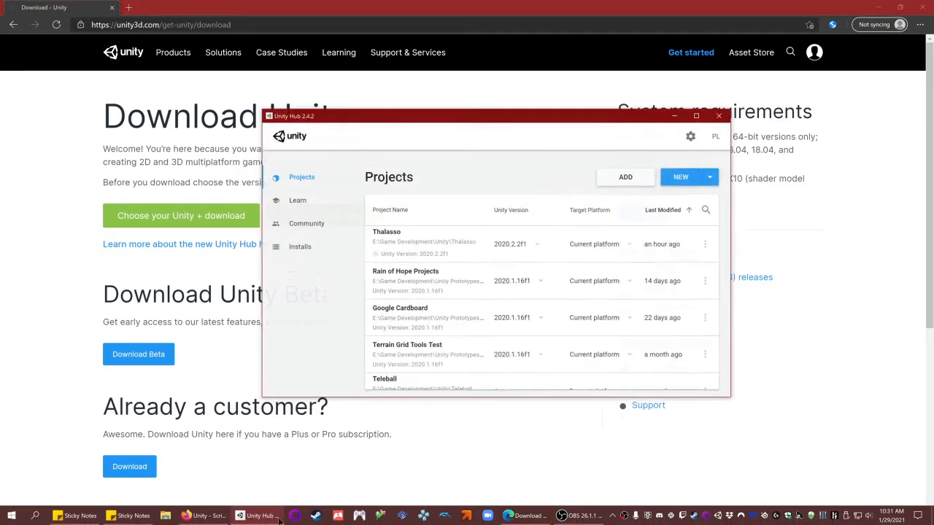
left_click_drag(456, 116, 354, 122)
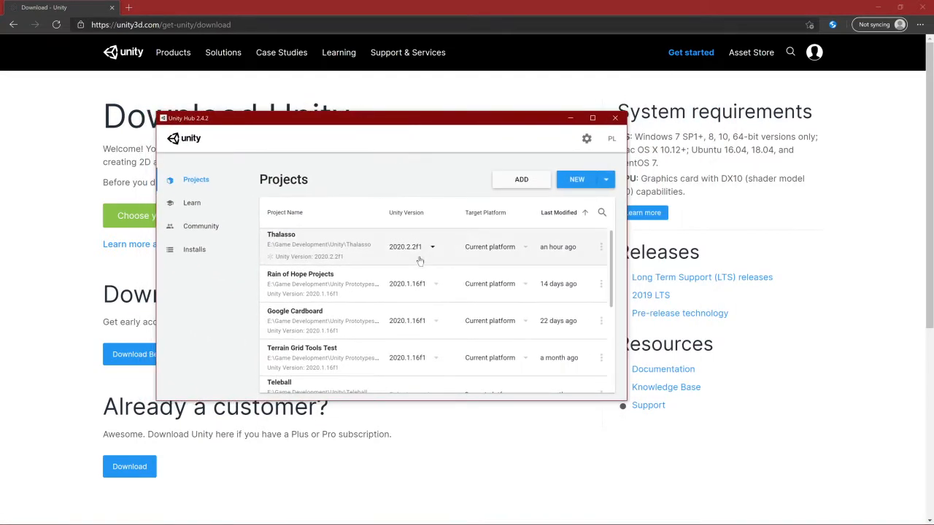
scroll(426, 310, "down", 5)
scroll(438, 369, "up", 5)
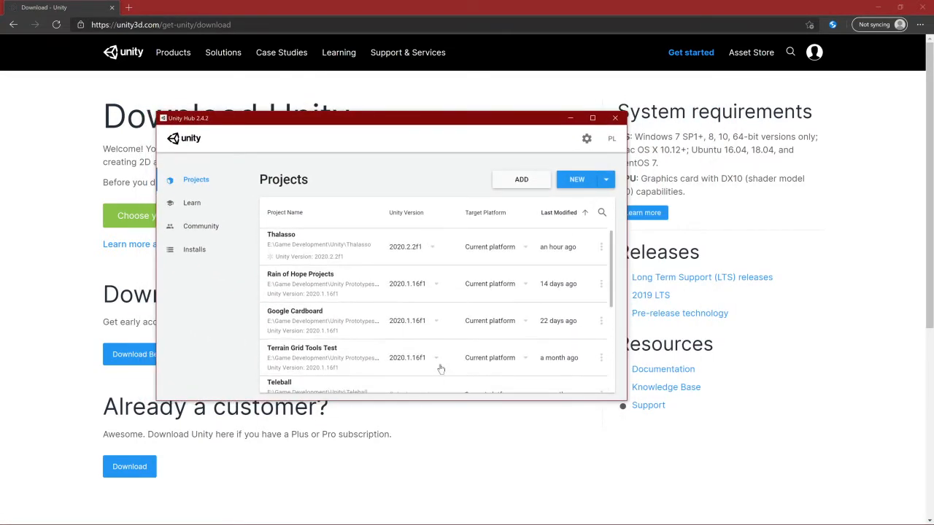
Step: Review the license management, advanced release channel and general preferences of the Hub, and return to the projects list
left_click(614, 138)
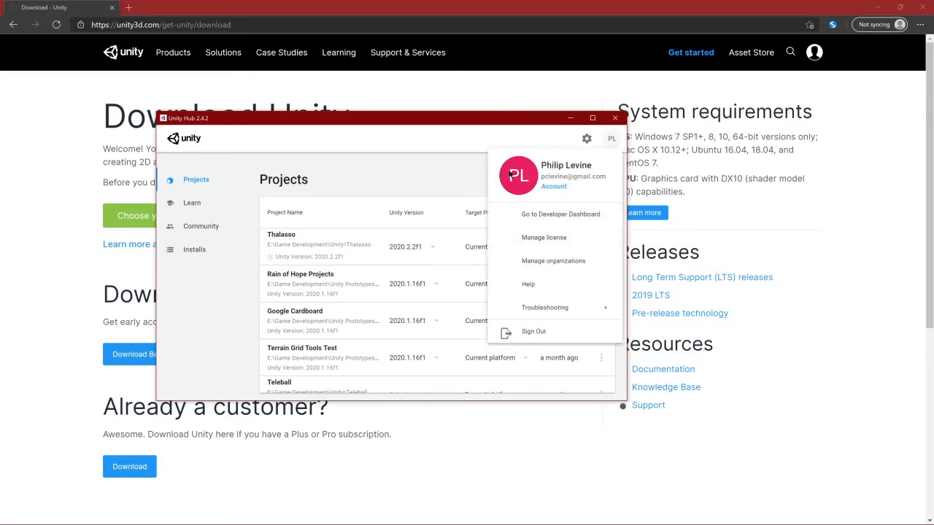
left_click(573, 243)
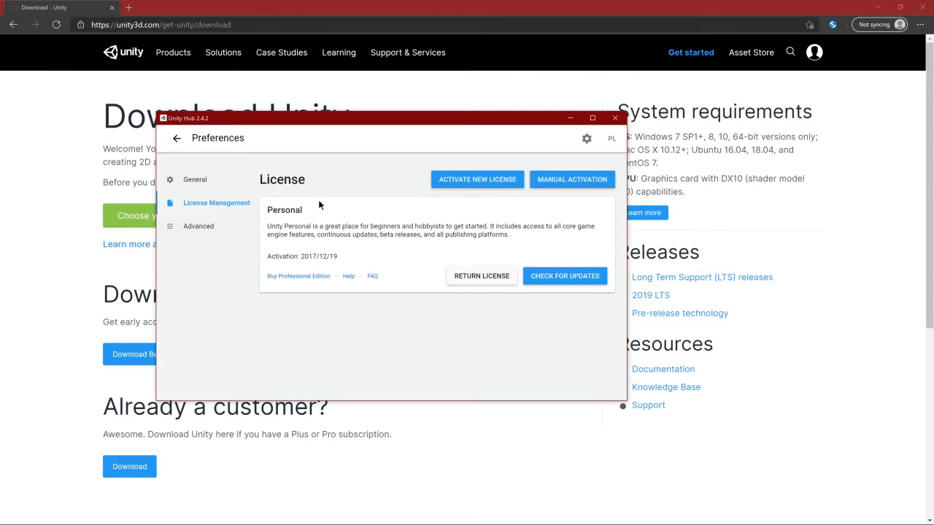
left_click(198, 227)
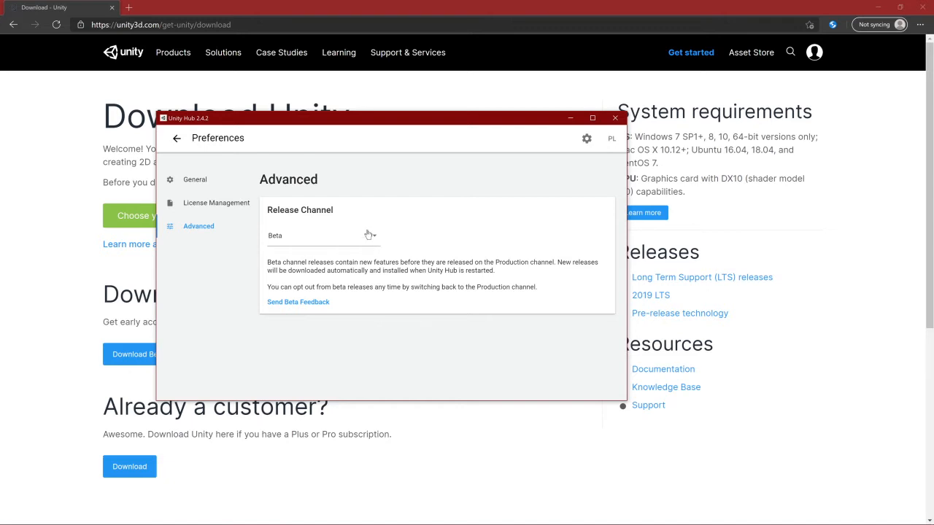
left_click(201, 203)
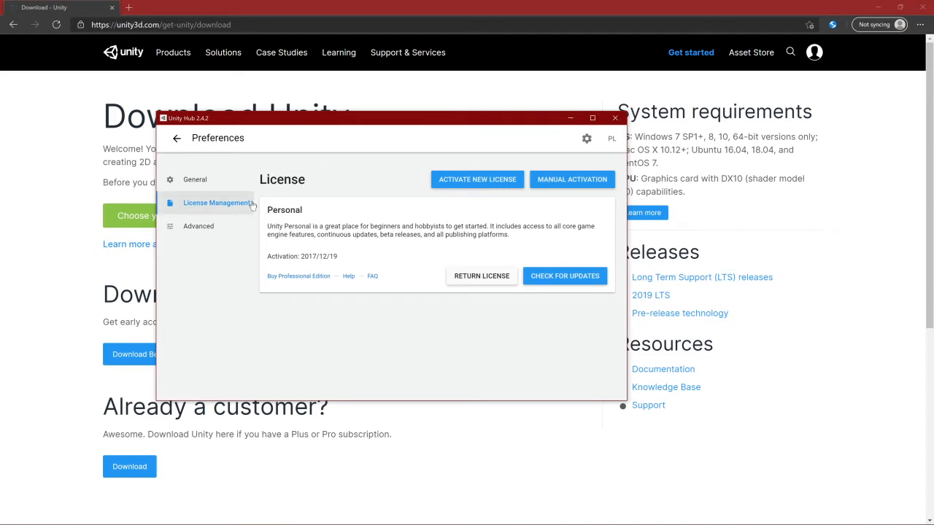
left_click(195, 180)
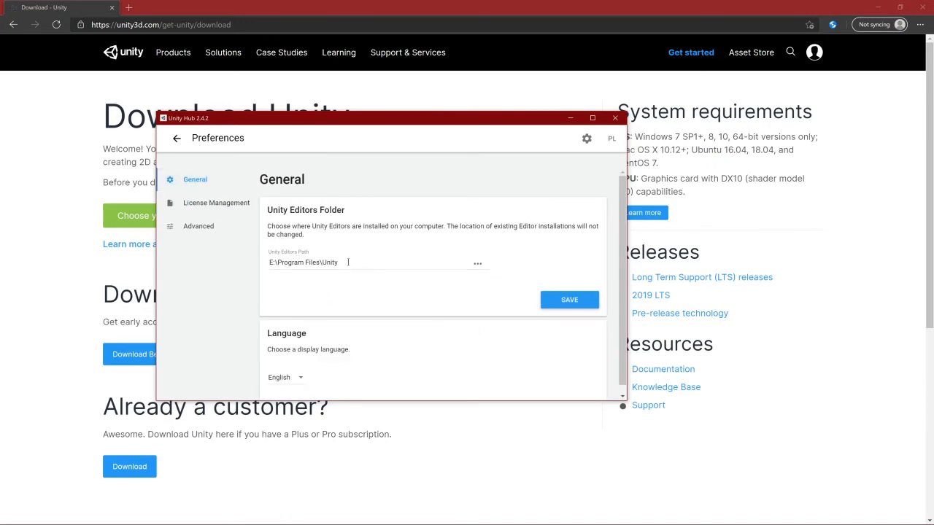
scroll(421, 244, "down", 1)
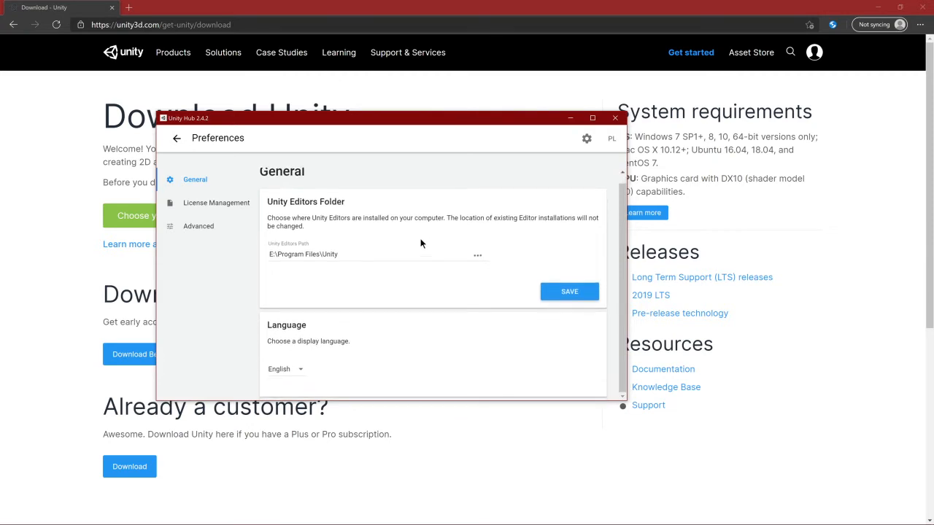
scroll(421, 243, "up", 1)
left_click(177, 138)
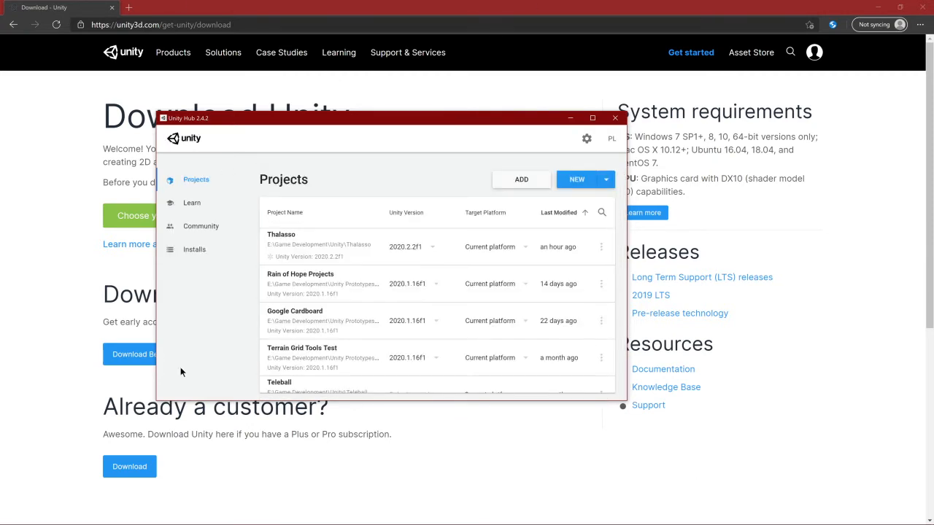
Step: Examine the Thalasso project's available Unity versions, target platforms and additional project actions without changing any of them
left_click(219, 207)
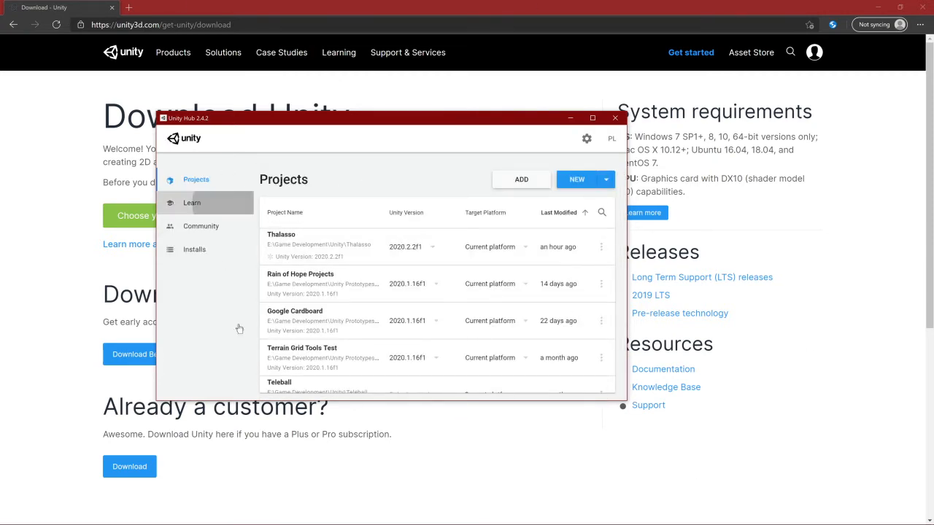
left_click(209, 182)
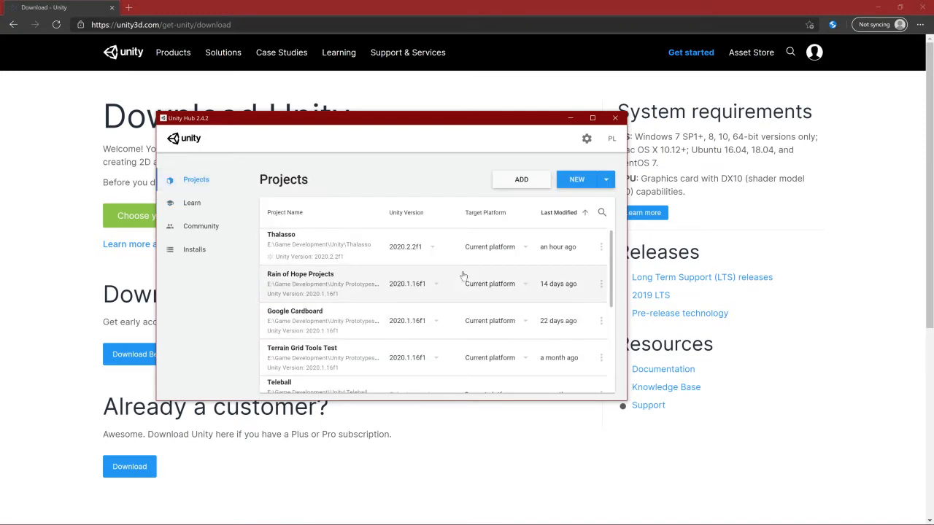
scroll(462, 276, "down", 5)
scroll(466, 291, "up", 5)
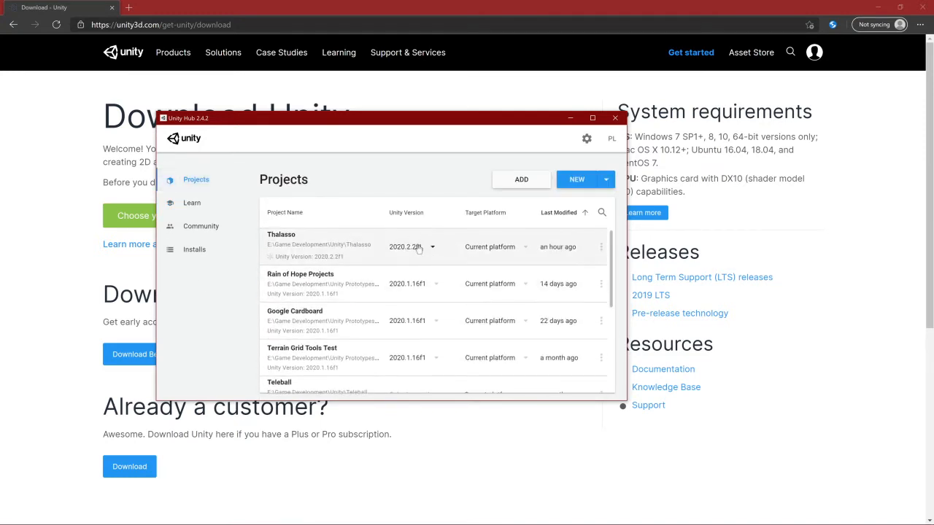
left_click(413, 247)
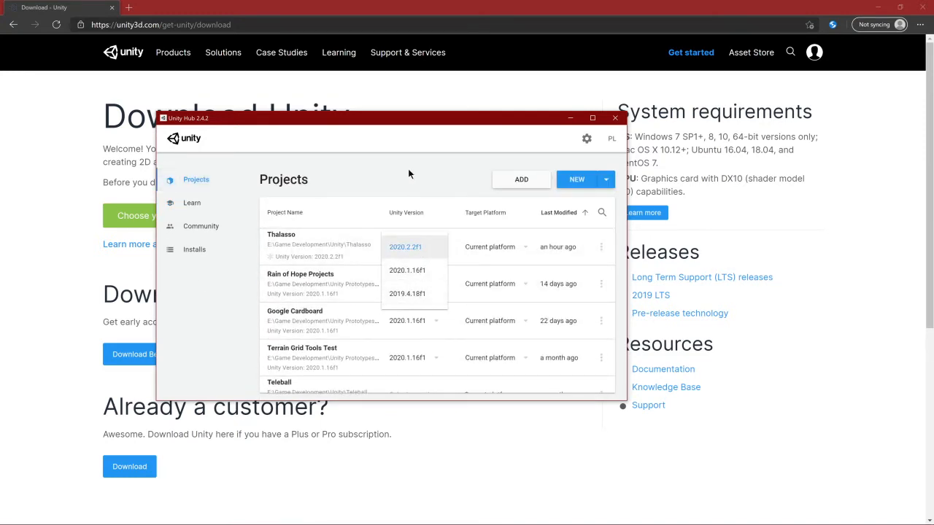
left_click(499, 245)
left_click(496, 247)
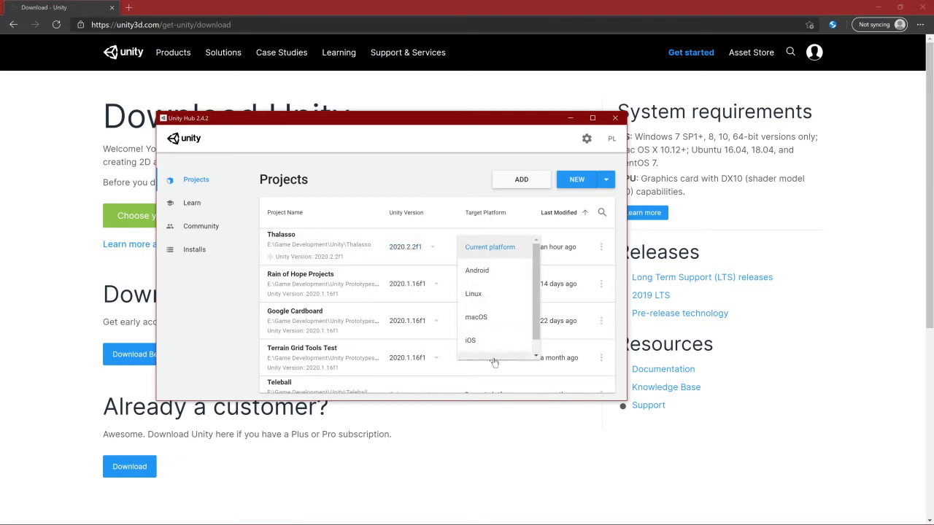
scroll(496, 292, "down", 1)
left_click(532, 223)
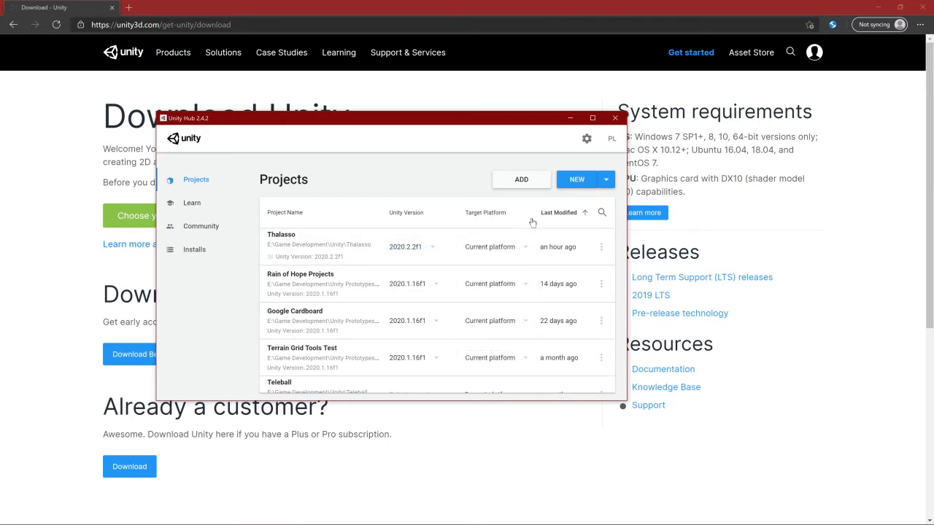
left_click(601, 248)
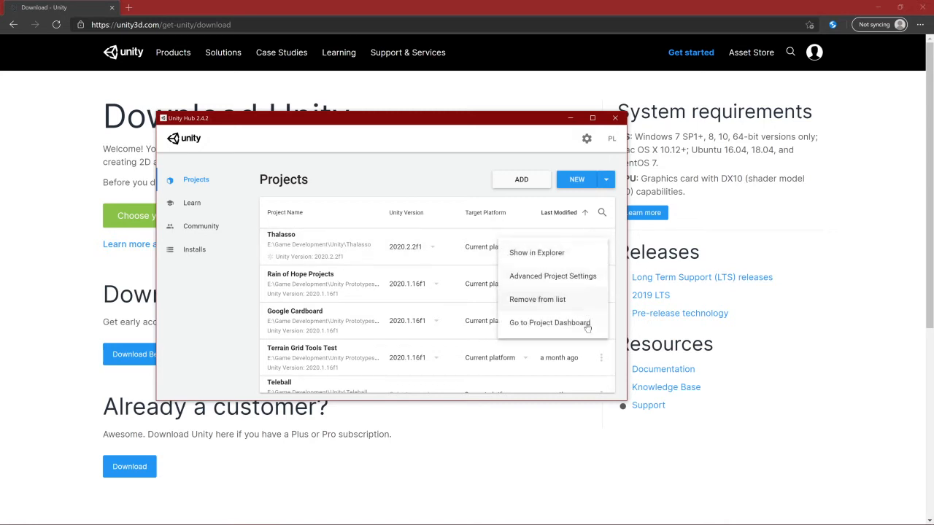
left_click(609, 141)
Step: Check the account options and reopen the general preferences, returning to the projects list
left_click(609, 141)
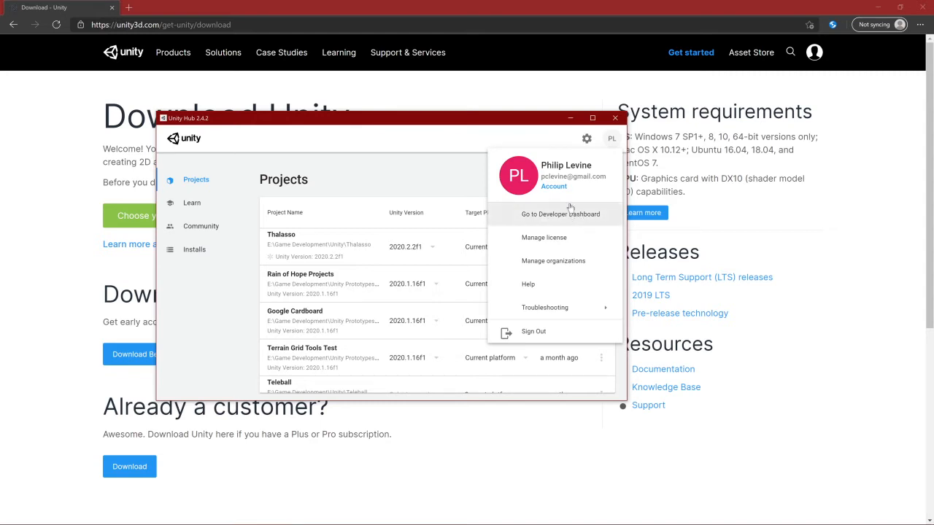
left_click(393, 152)
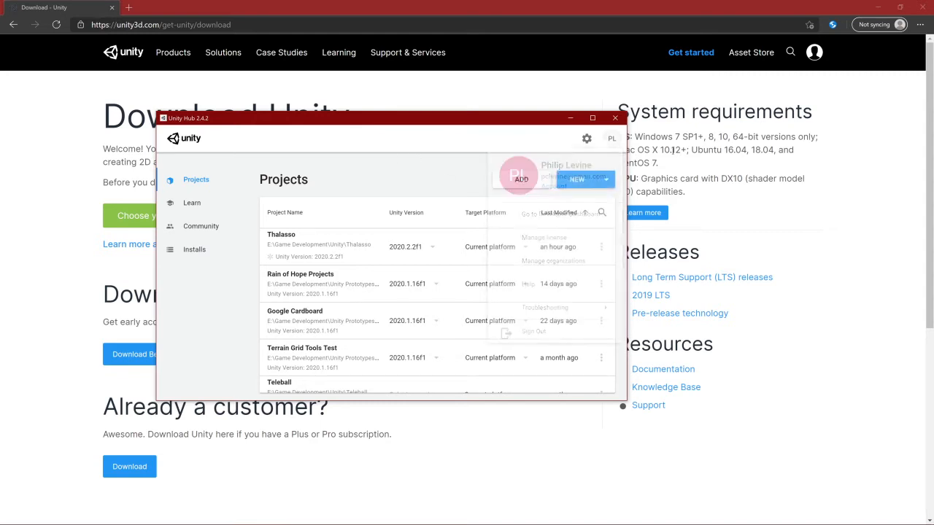
left_click(587, 138)
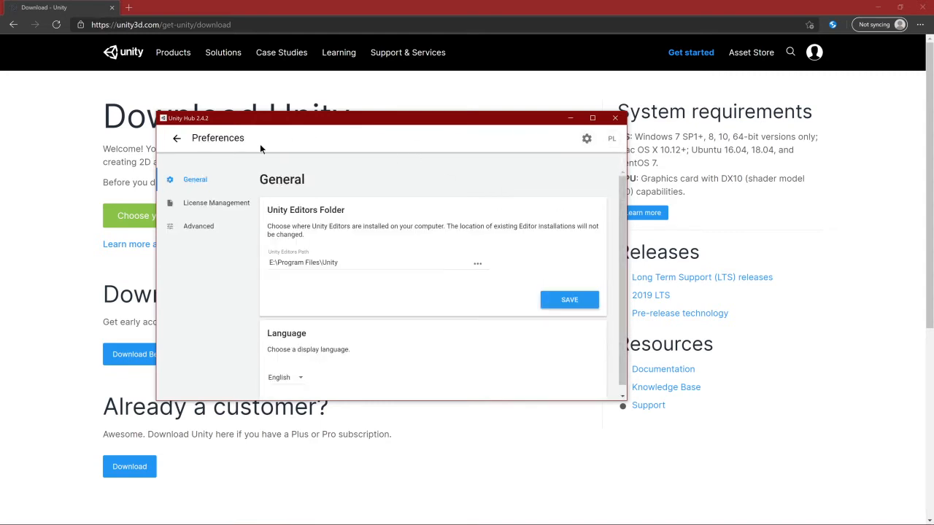
left_click(177, 139)
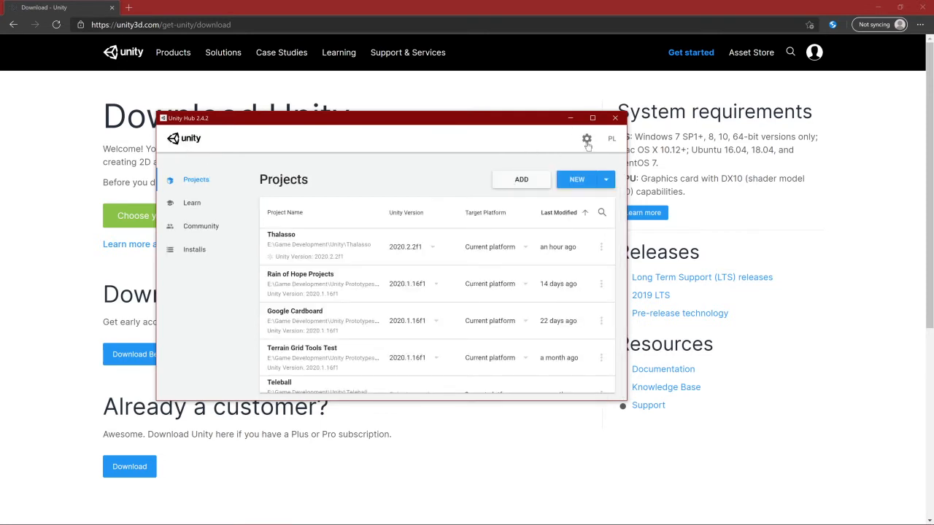
Step: Browse the sample projects and the tutorials offered in the Learn section
left_click(204, 204)
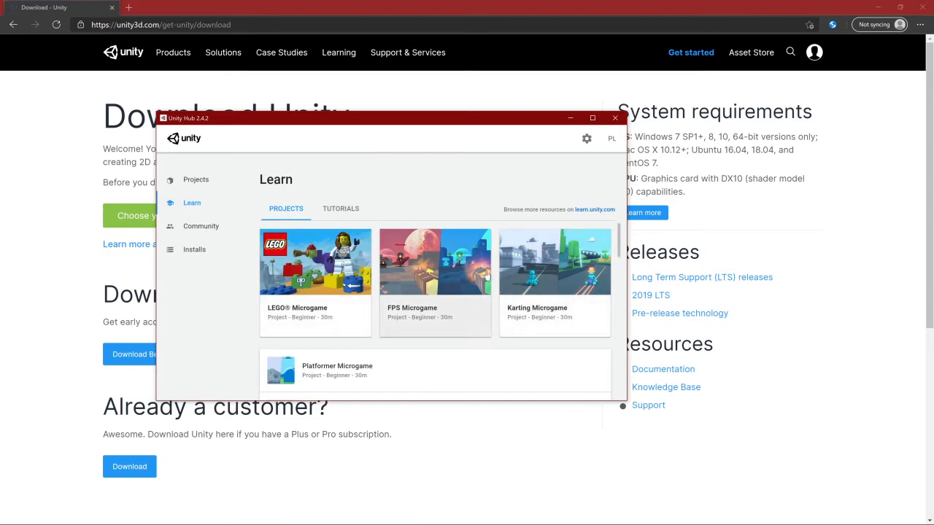
scroll(406, 255, "down", 10)
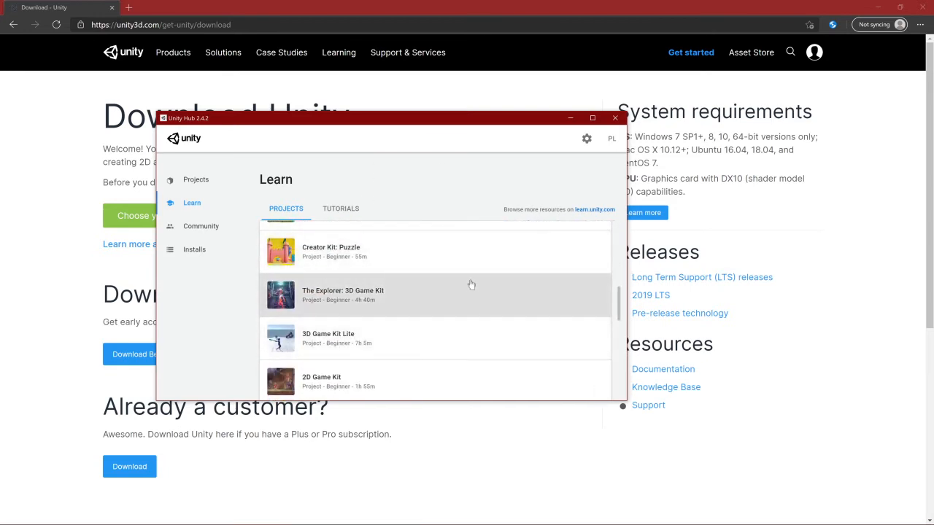
scroll(471, 288, "up", 10)
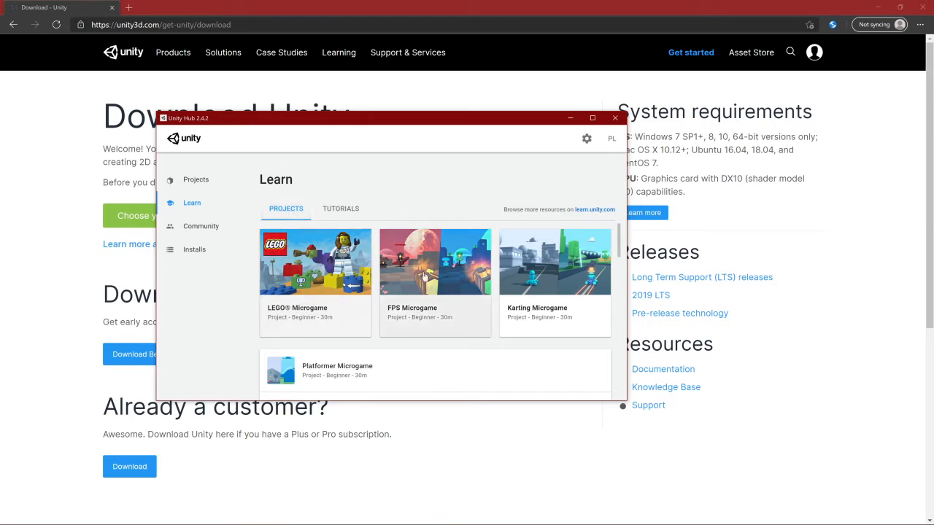
left_click(341, 208)
scroll(486, 270, "down", 2)
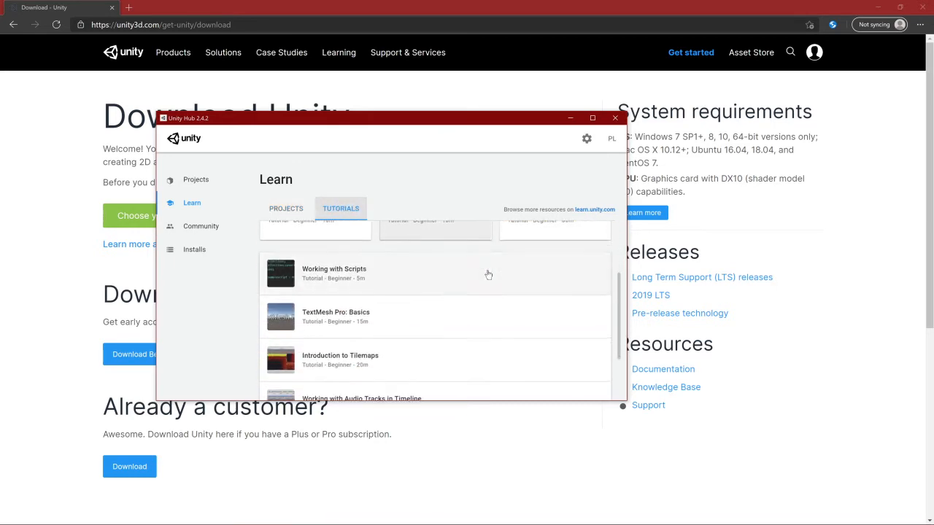
scroll(458, 289, "up", 3)
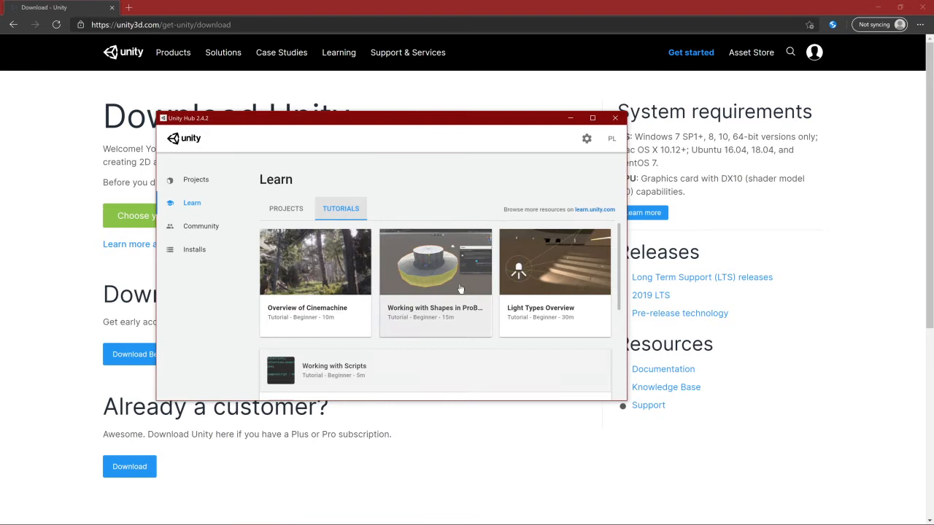
left_click(285, 209)
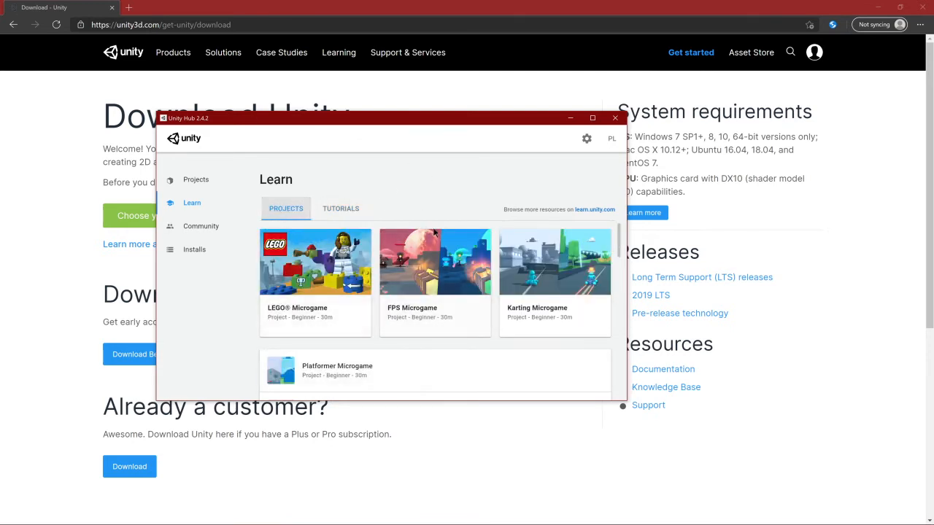
Step: Look through the Community resources, from Unite Now and Unity Blog down to Live Help and Groups
left_click(215, 224)
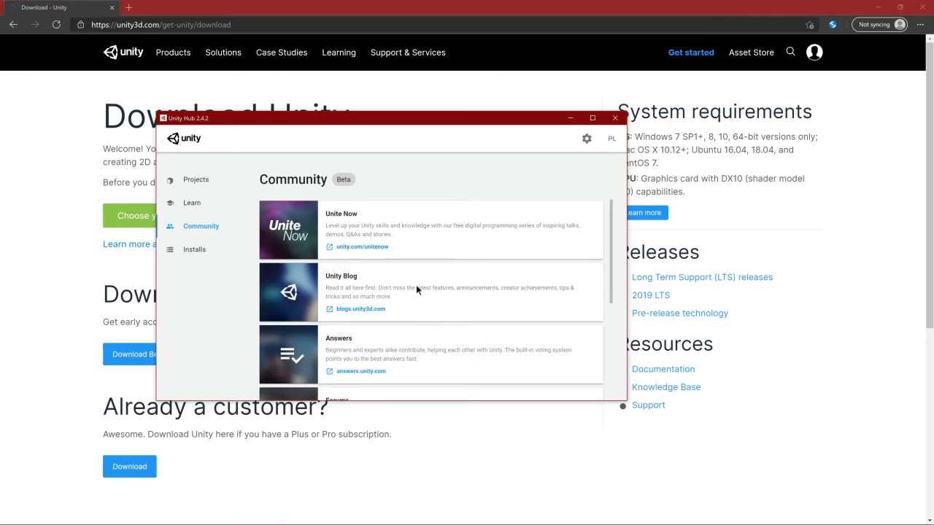
scroll(416, 288, "down", 3)
scroll(433, 279, "up", 3)
scroll(380, 266, "down", 3)
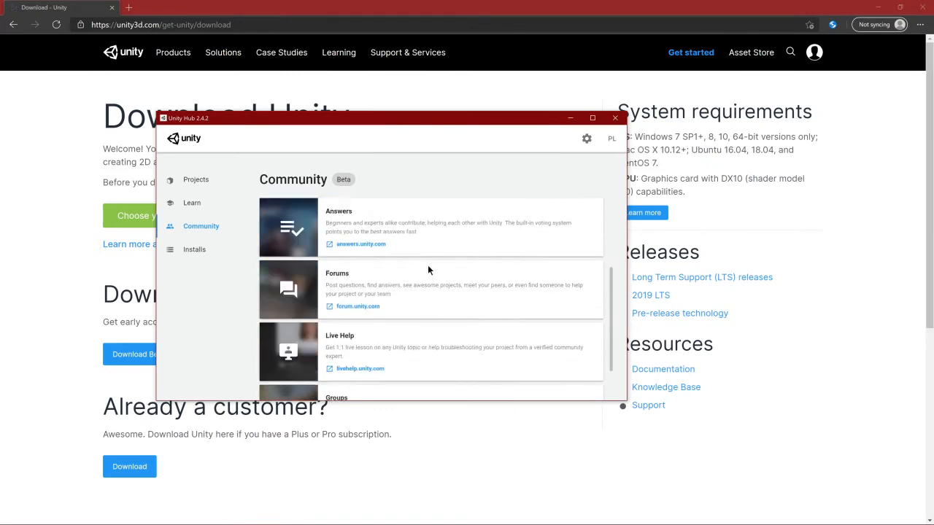
scroll(394, 274, "down", 1)
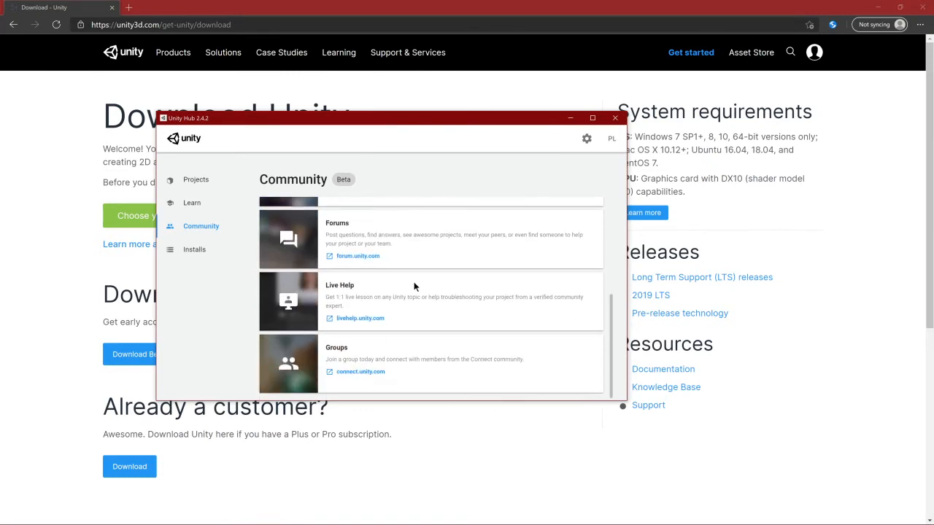
scroll(413, 285, "up", 5)
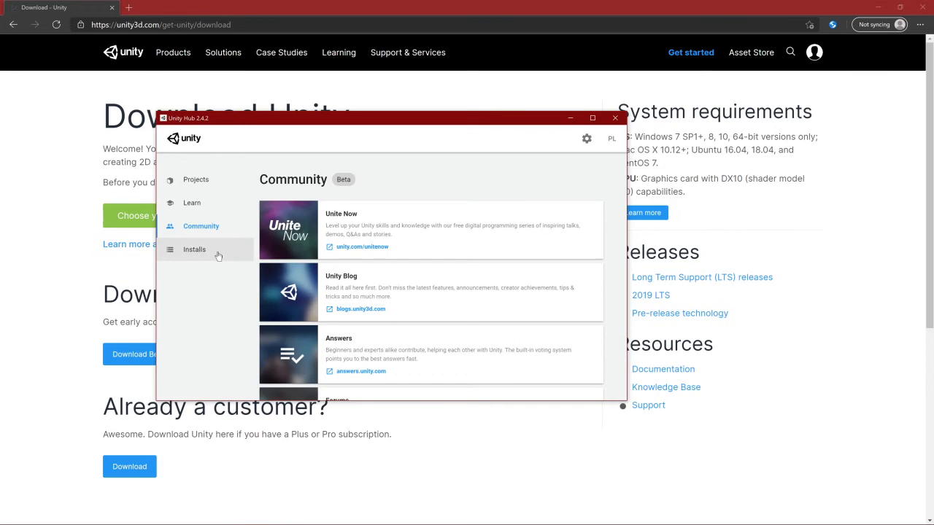
Step: Open the installed Unity versions and review the recommended, official and pre-release versions offered for adding
left_click(216, 254)
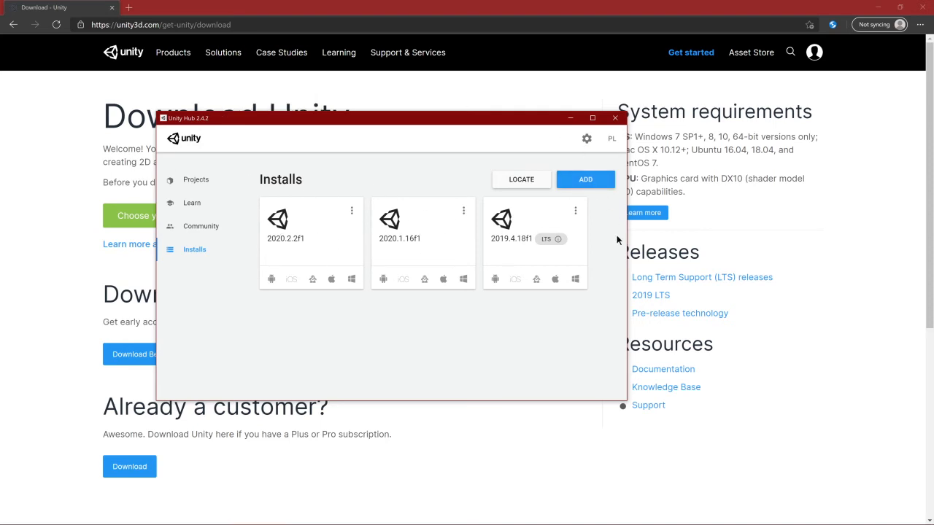
left_click(602, 182)
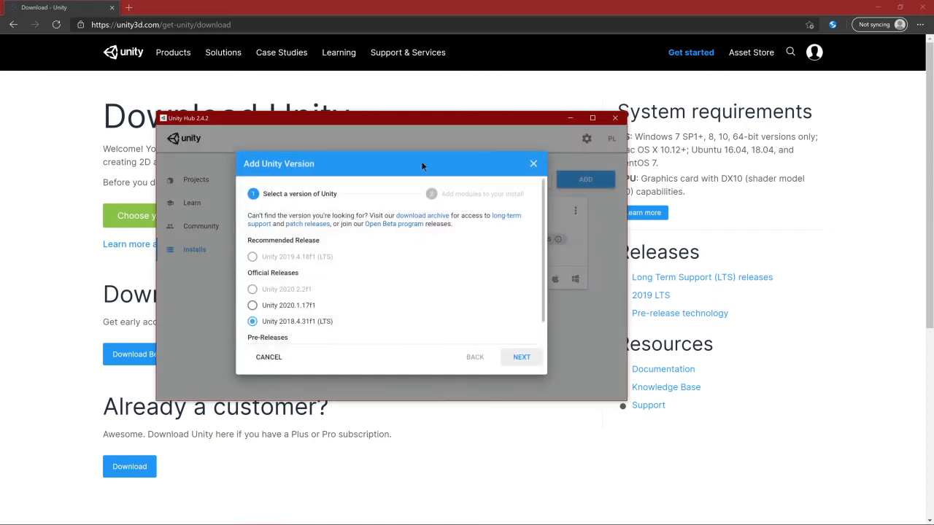
scroll(410, 224, "down", 1)
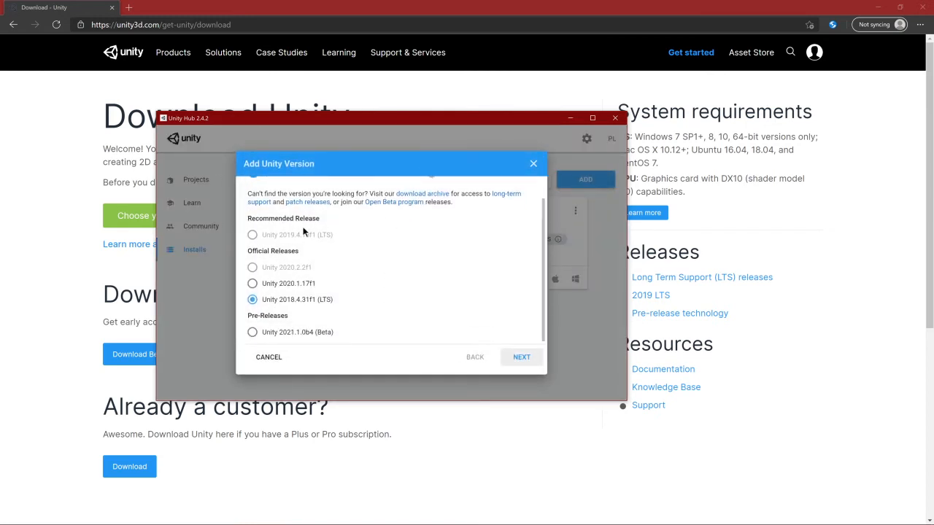
left_click(252, 235)
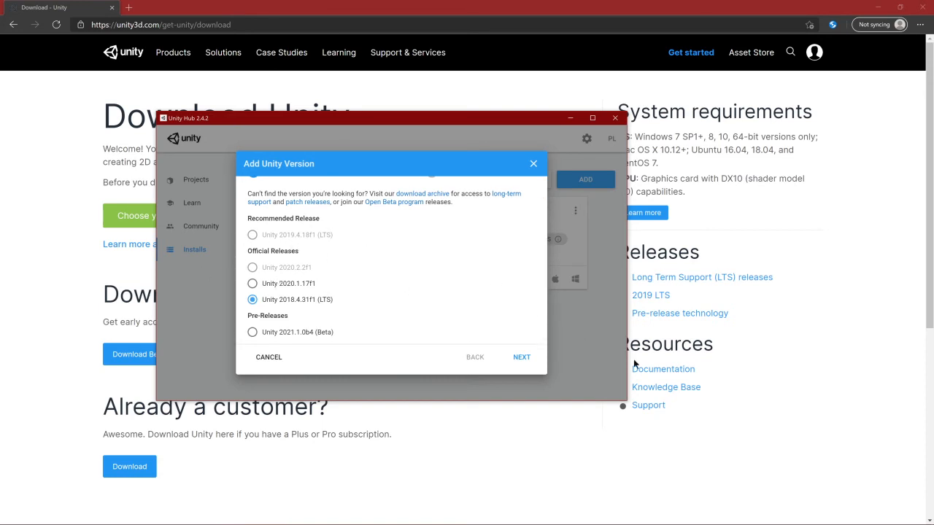
Step: Examine the modules offered for Unity 2018.4.31f1 (LTS), from dev tools and platforms to language packs, and cancel adding the version
left_click(521, 357)
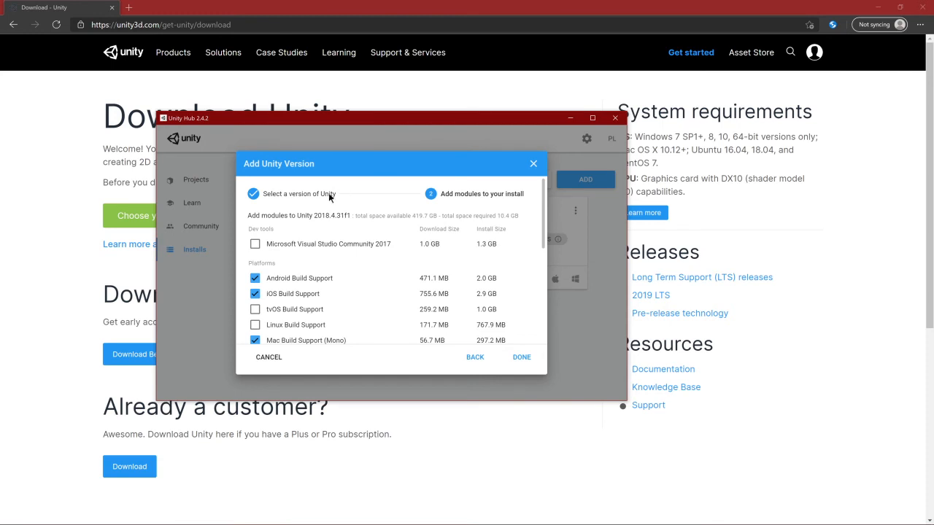
scroll(367, 211, "down", 1)
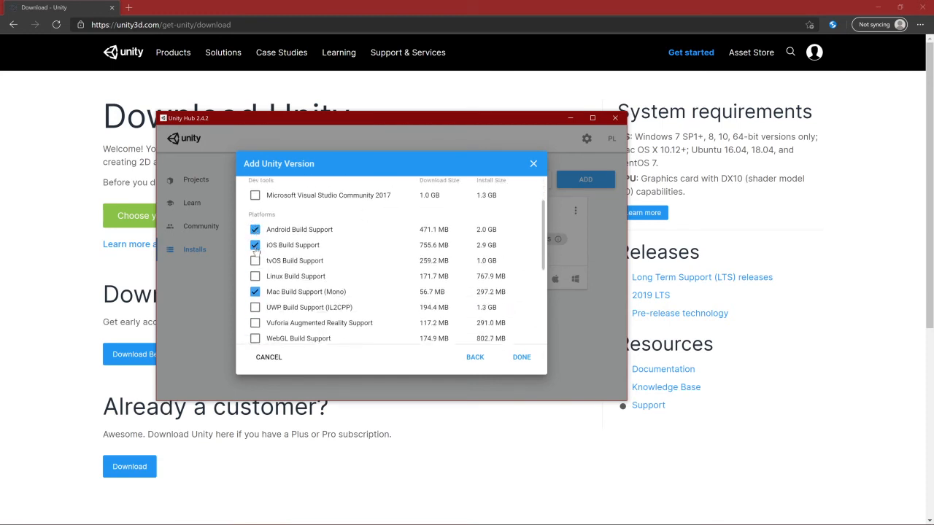
scroll(344, 269, "down", 3)
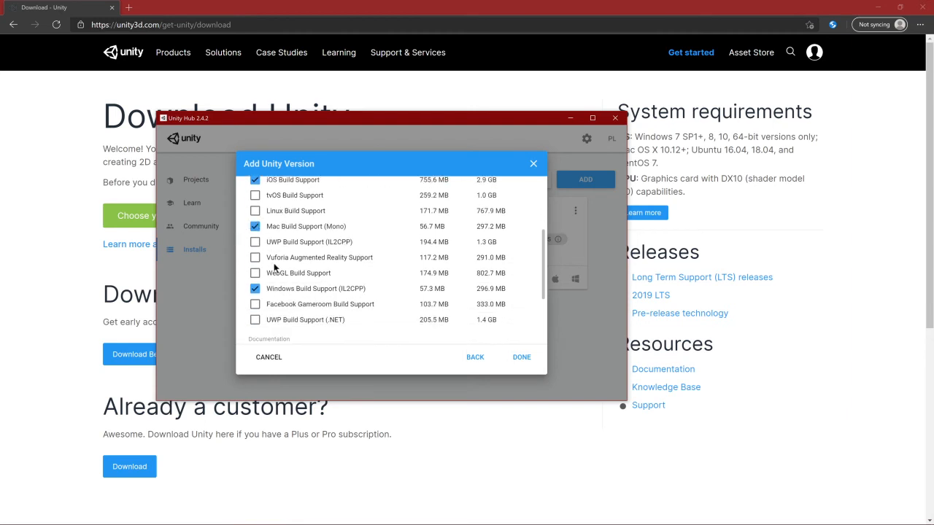
scroll(414, 253, "down", 1)
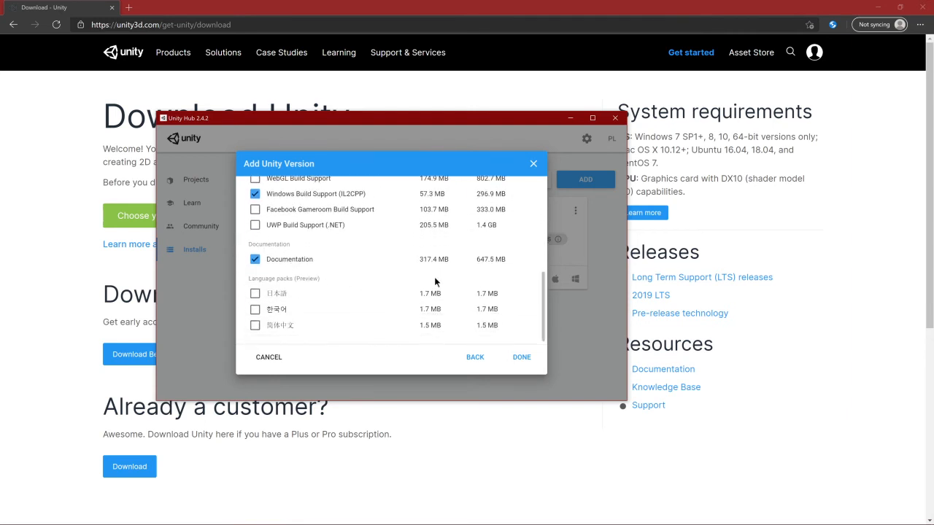
scroll(394, 264, "up", 5)
scroll(354, 246, "down", 5)
scroll(350, 288, "up", 5)
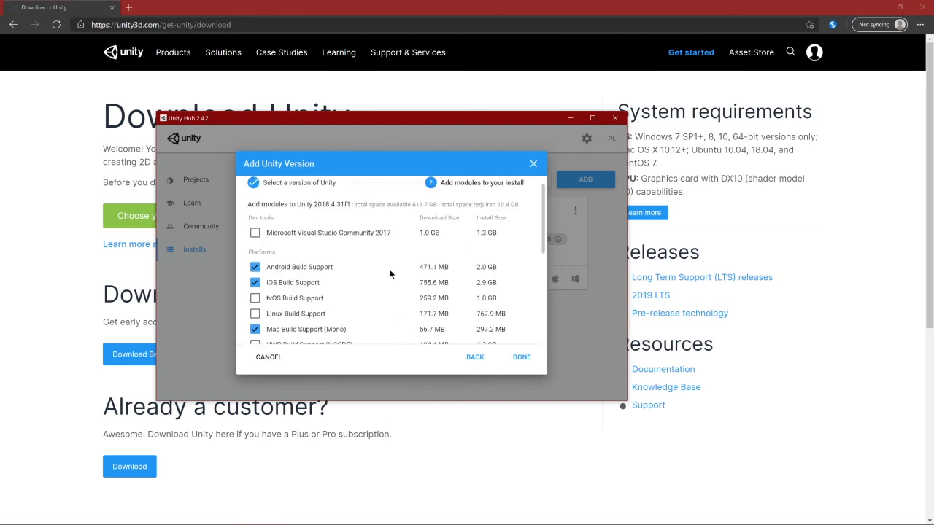
scroll(341, 271, "down", 5)
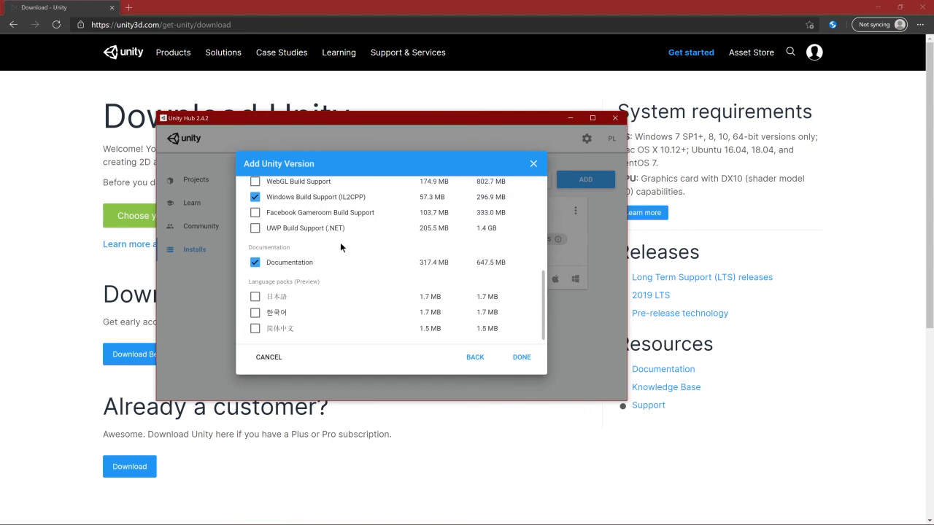
scroll(340, 242, "up", 5)
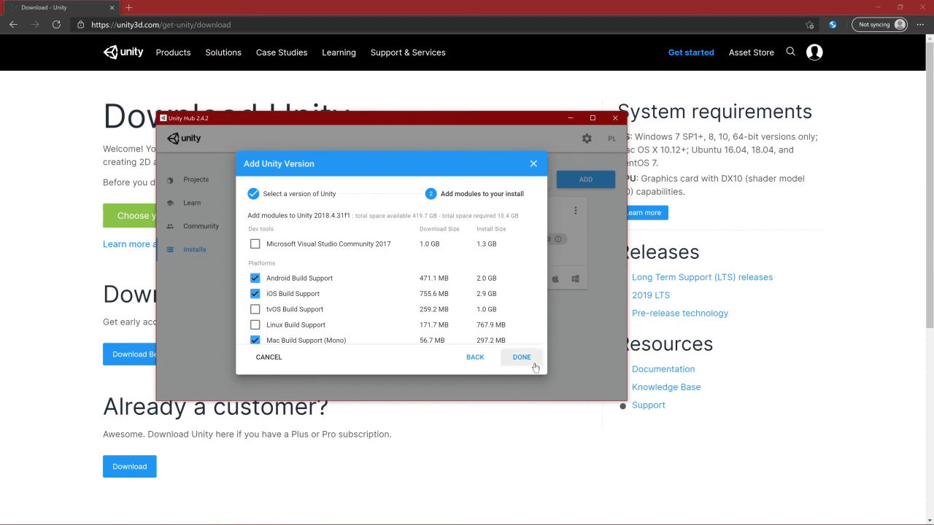
left_click(270, 357)
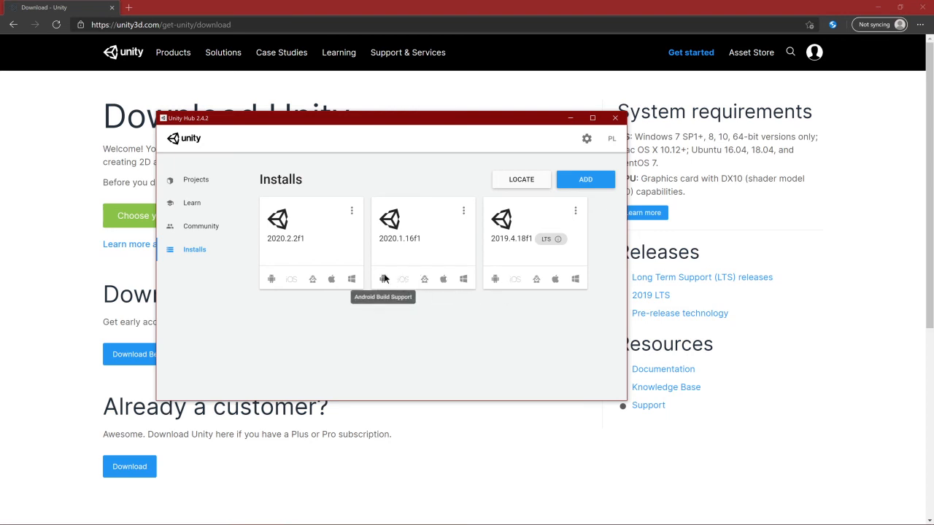
Step: Return to the projects list and check the option for creating a new project without creating one
left_click(233, 180)
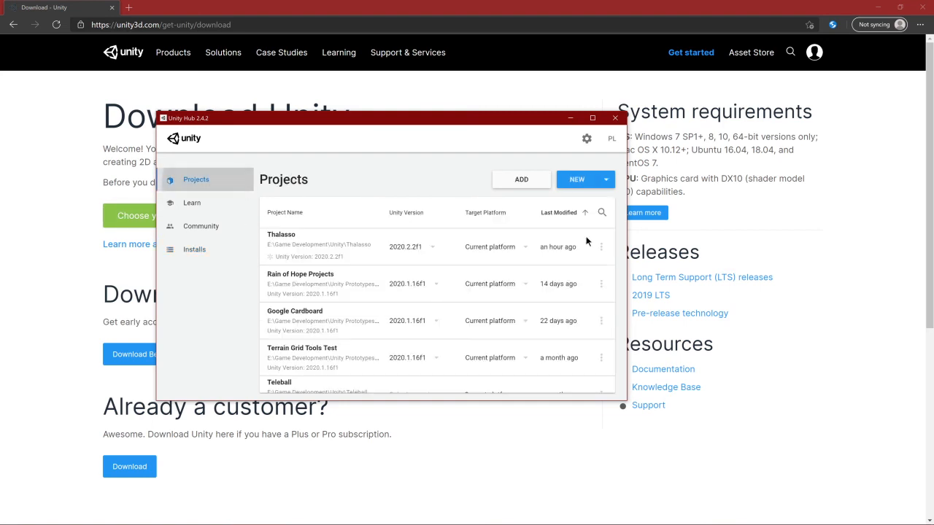
left_click(578, 183)
left_click(725, 116)
mouse_move(500, 511)
left_click(580, 516)
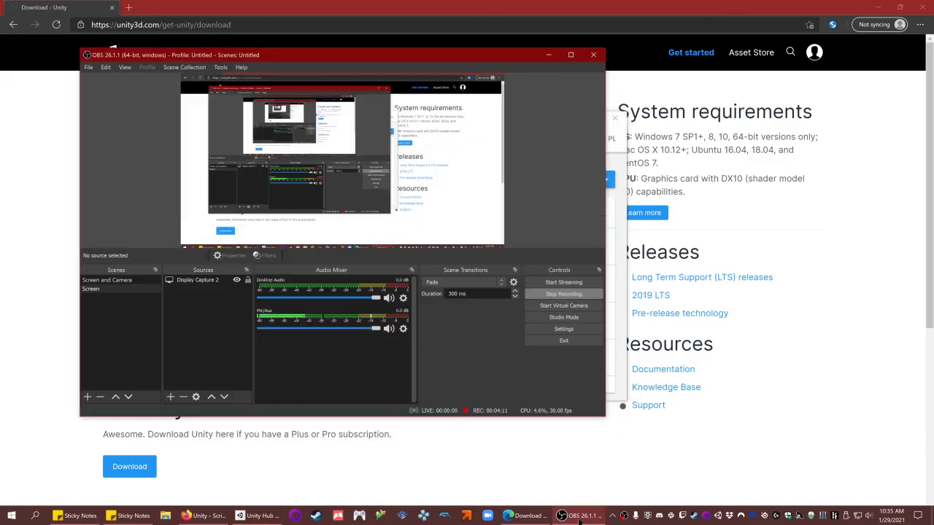